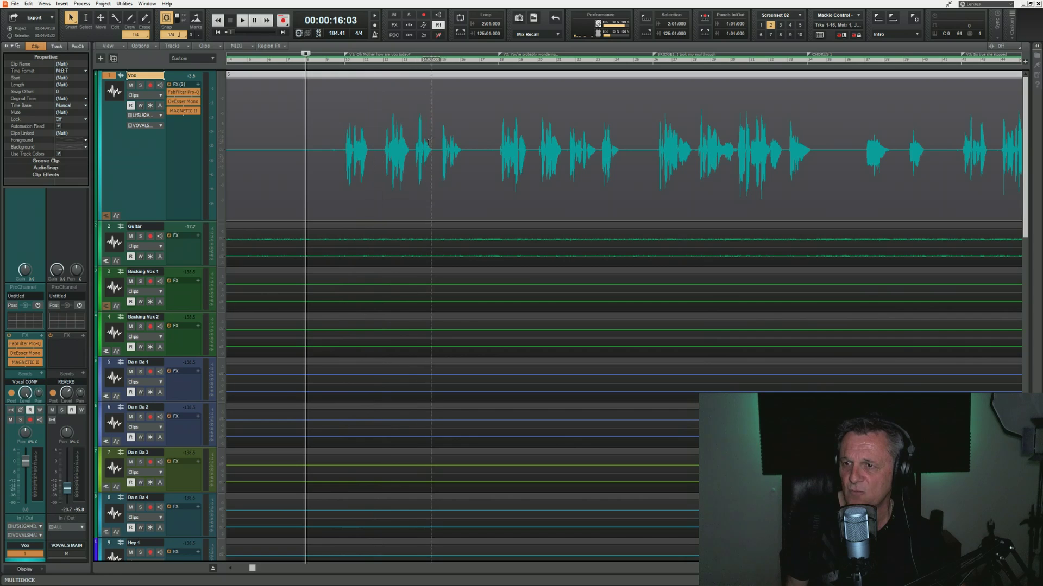
# Select the whole Vox clip and play the vocal from the song start, then stop.
pyautogui.moveTo(340, 167); pyautogui.dragTo(374, 170)
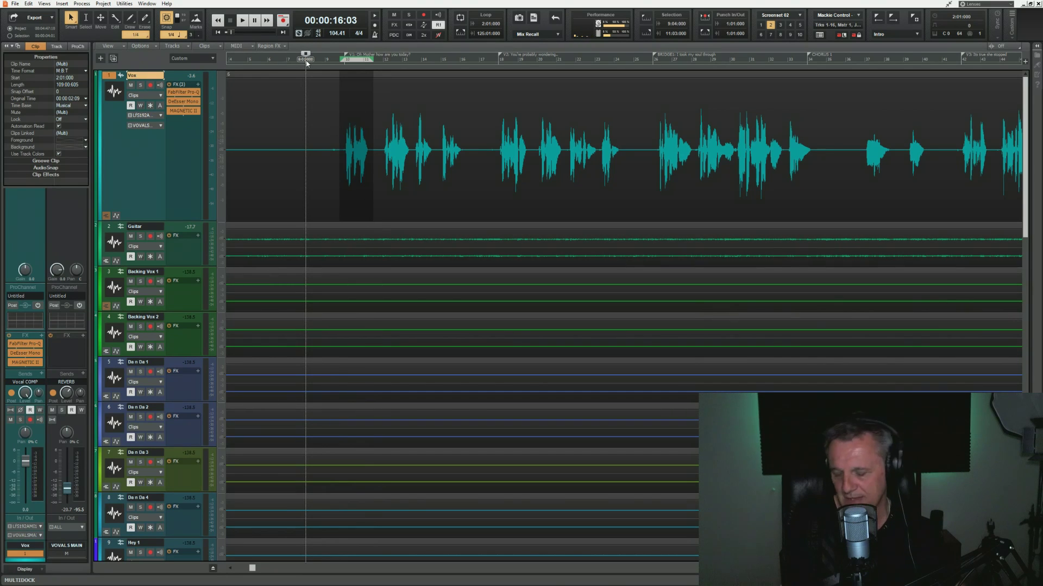
pyautogui.click(307, 147)
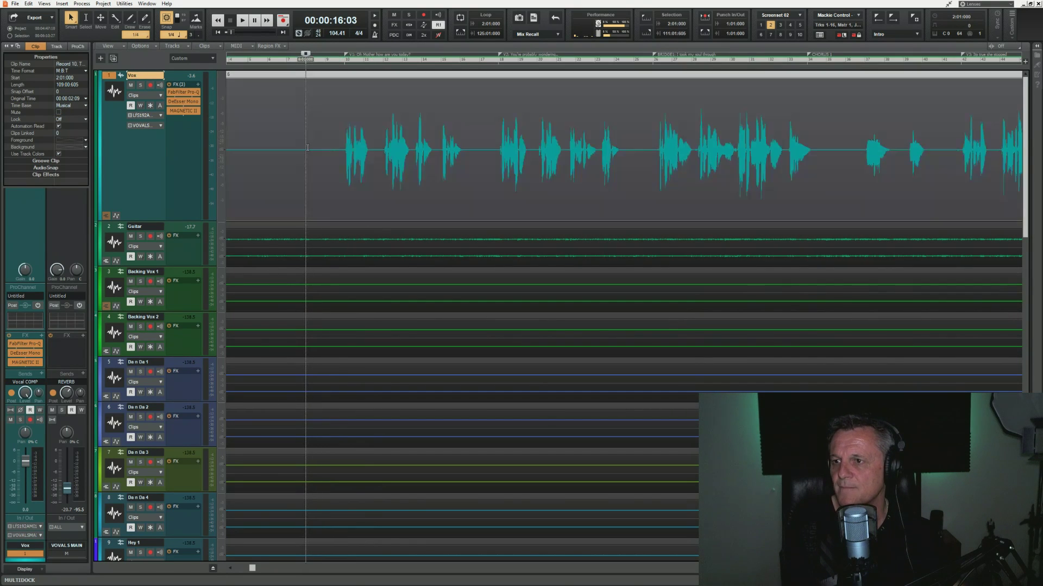
pyautogui.press('space')
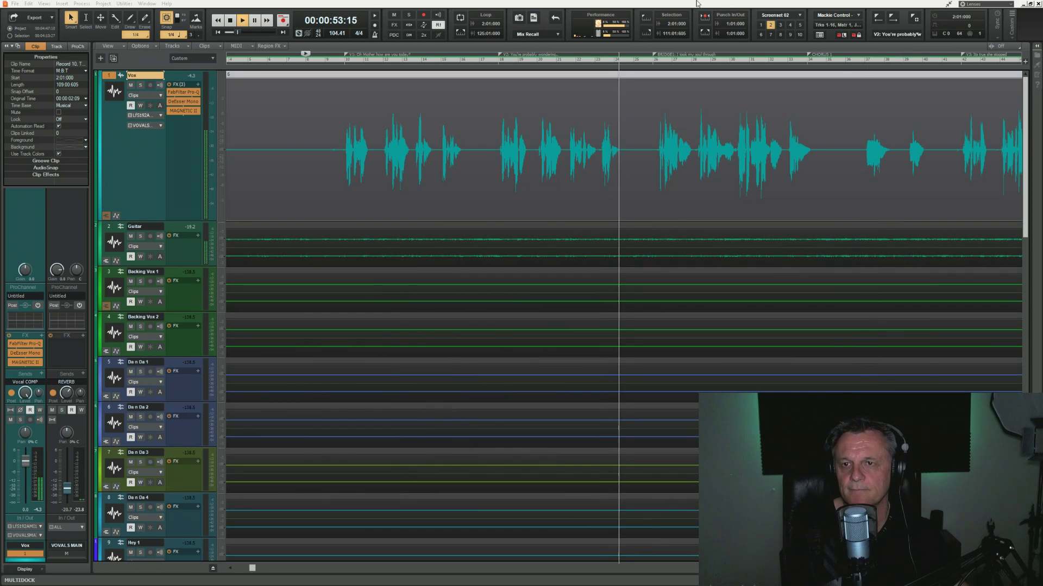
pyautogui.press('space')
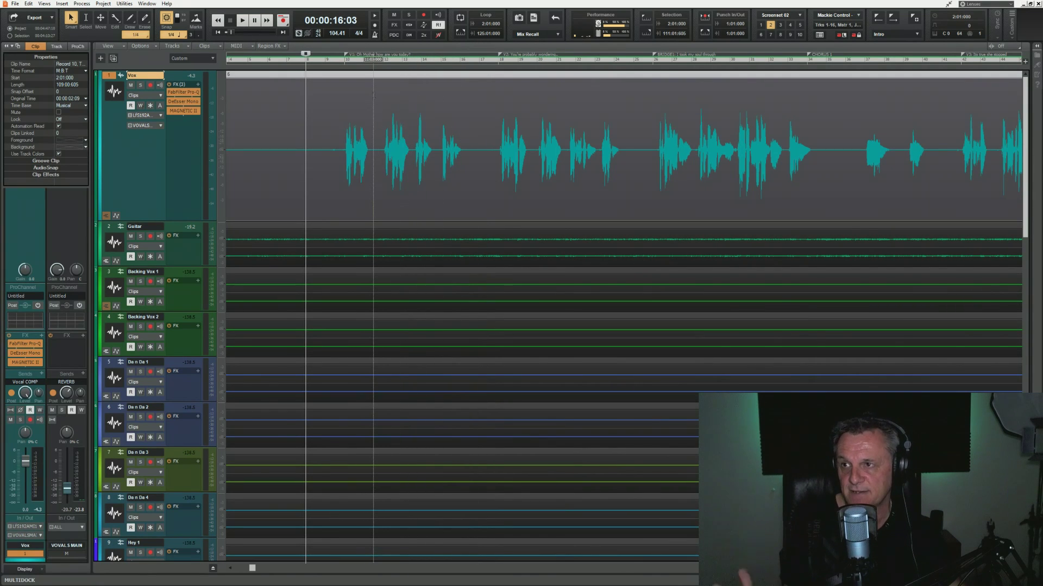
# Keep Comping as the recording mode and expand the Vox take lanes, focusing lane T5.
pyautogui.rightClick(284, 21)
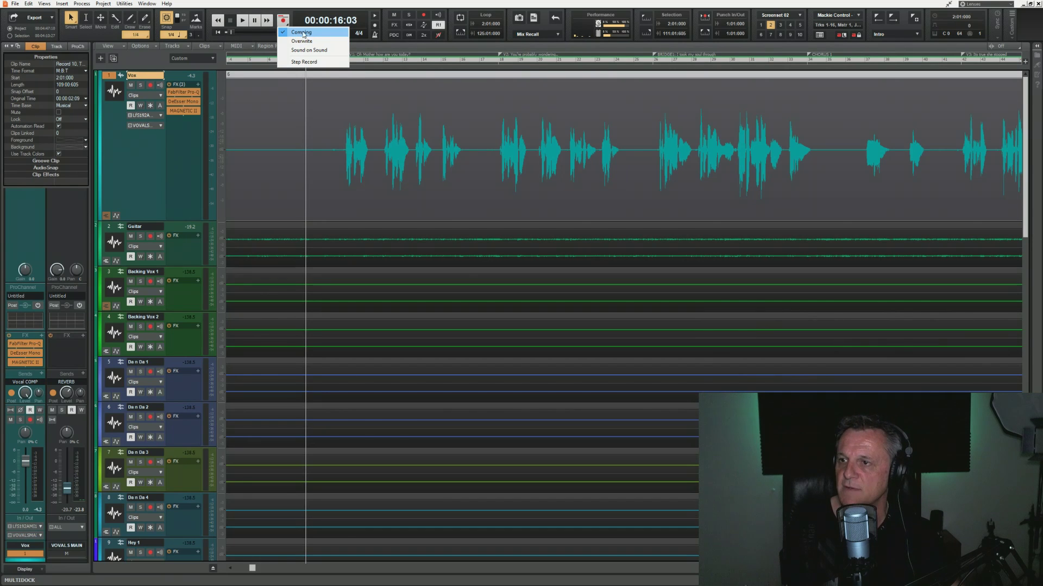
pyautogui.click(303, 33)
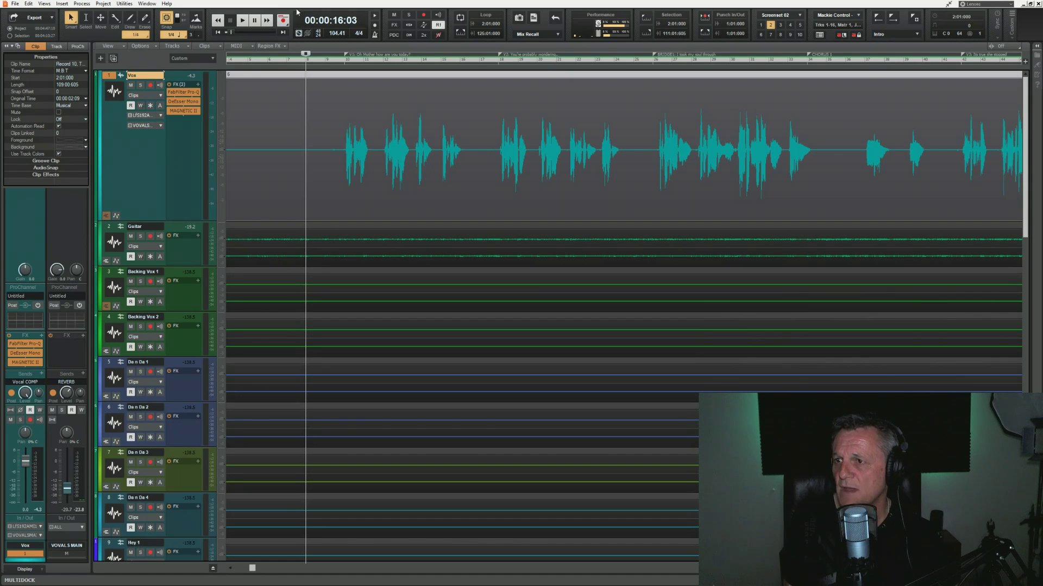
pyautogui.click(107, 217)
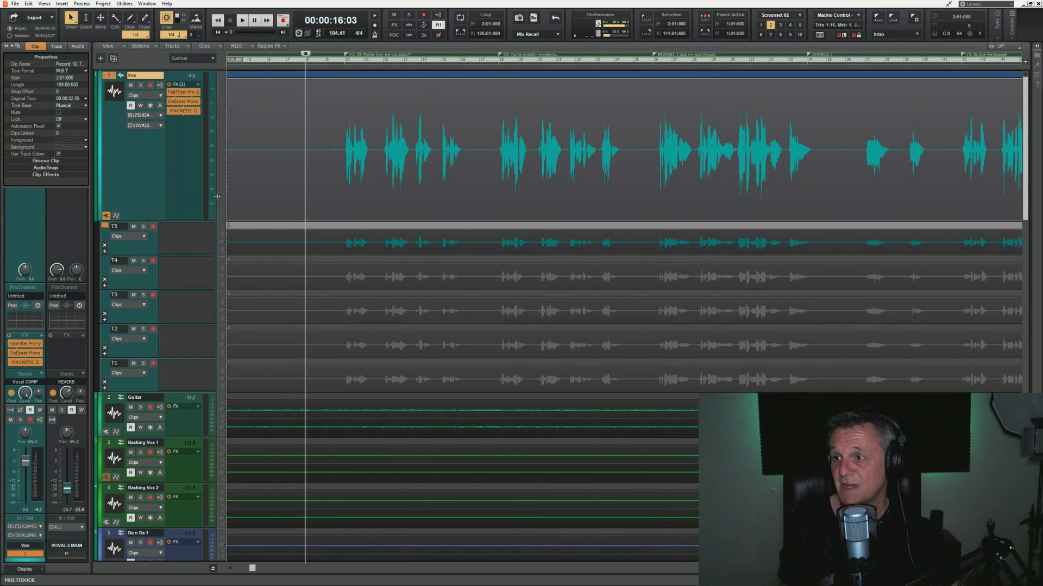
pyautogui.click(139, 248)
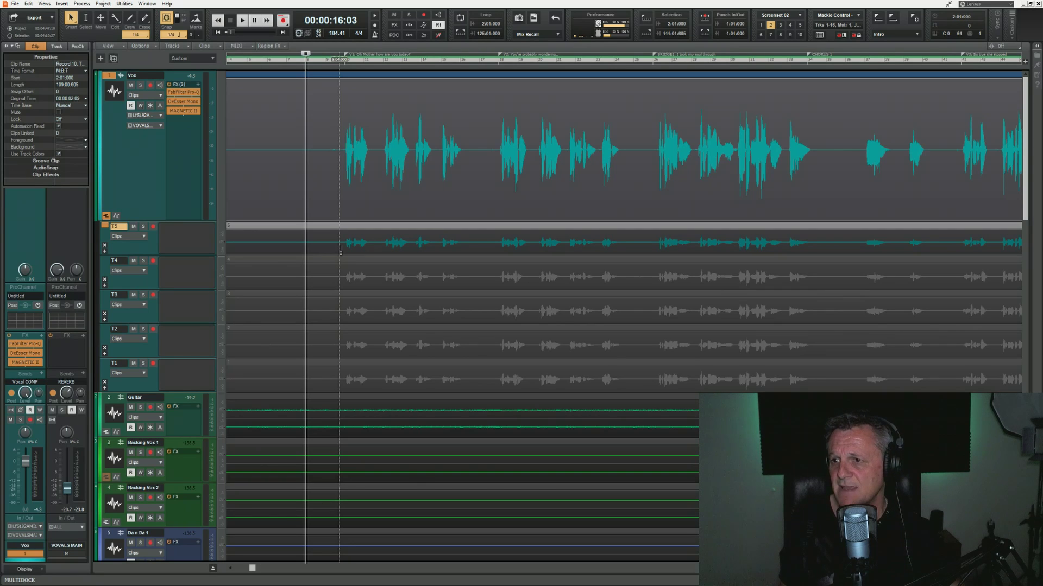
# Swipe four phrases from take T5, including one near bar 22, and one from take T4 into the comp.
pyautogui.moveTo(341, 251); pyautogui.dragTo(372, 252)
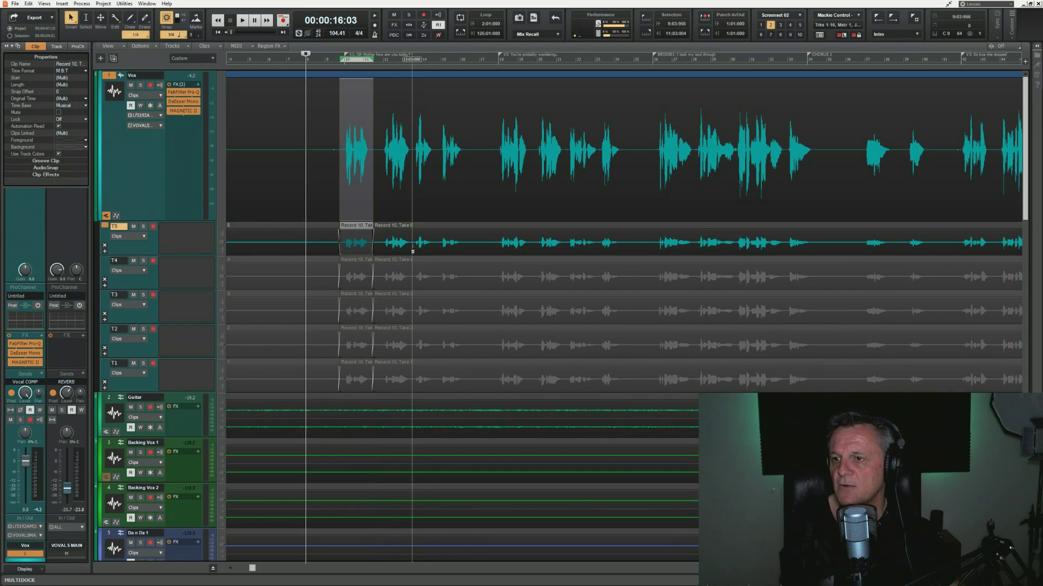
pyautogui.moveTo(412, 252); pyautogui.dragTo(439, 256)
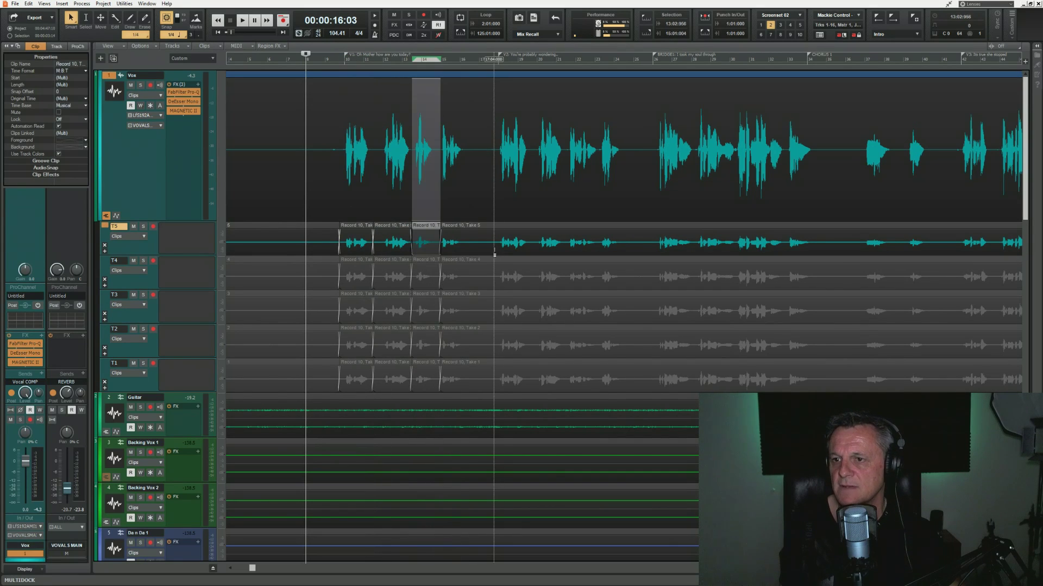
pyautogui.moveTo(494, 253); pyautogui.dragTo(599, 255)
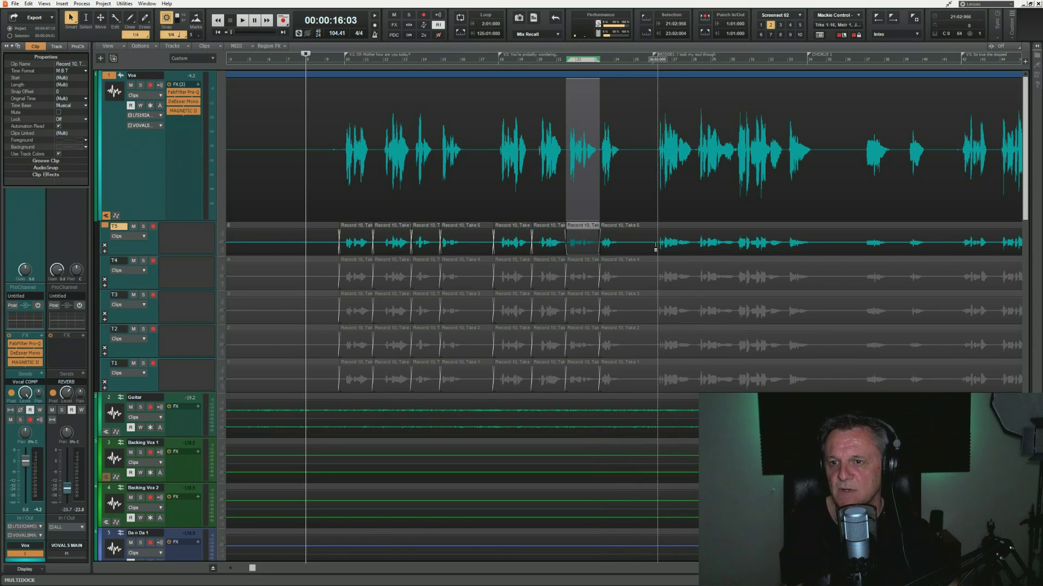
pyautogui.moveTo(656, 252); pyautogui.dragTo(693, 254)
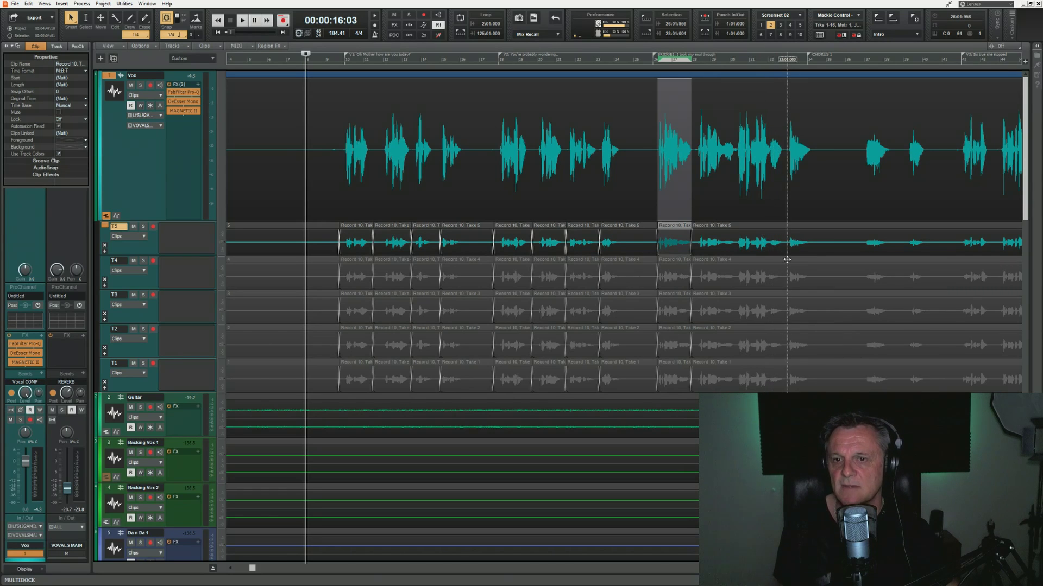
pyautogui.moveTo(735, 276); pyautogui.dragTo(784, 272)
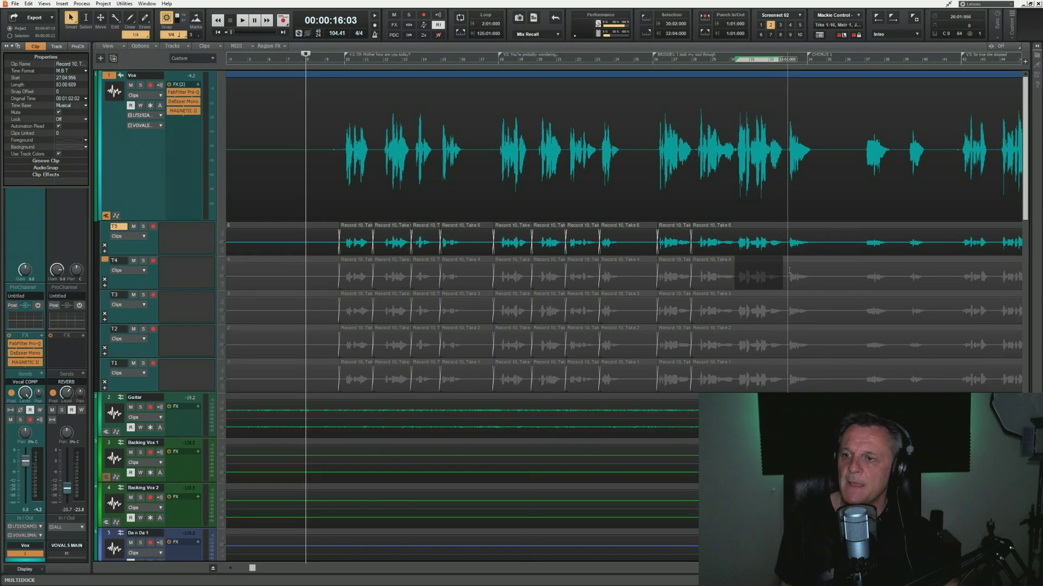
# Loop the first T5 comp section and audition it from a different take lane.
pyautogui.click(357, 226)
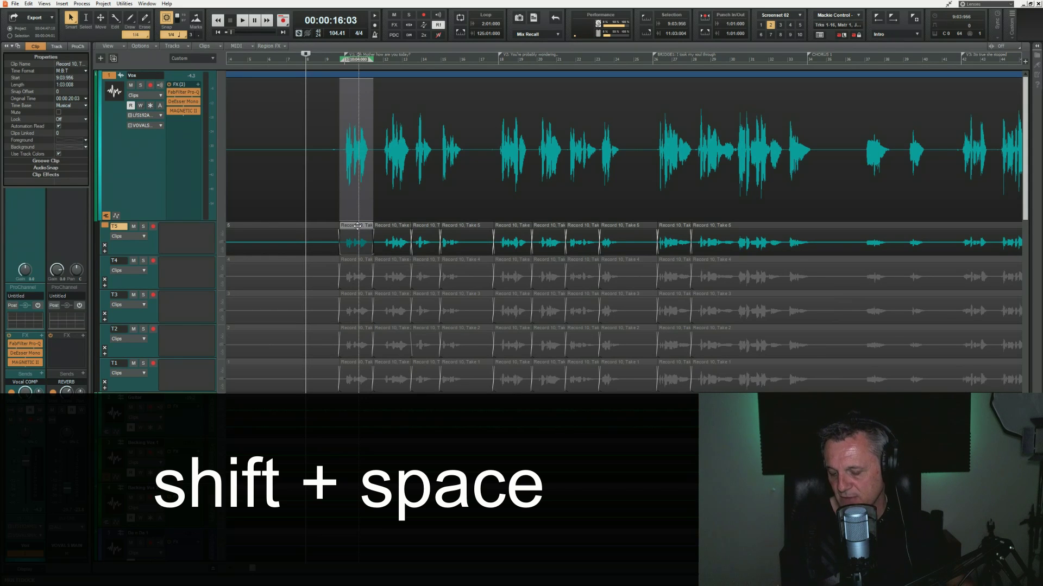
pyautogui.hotkey('shift', 'space')
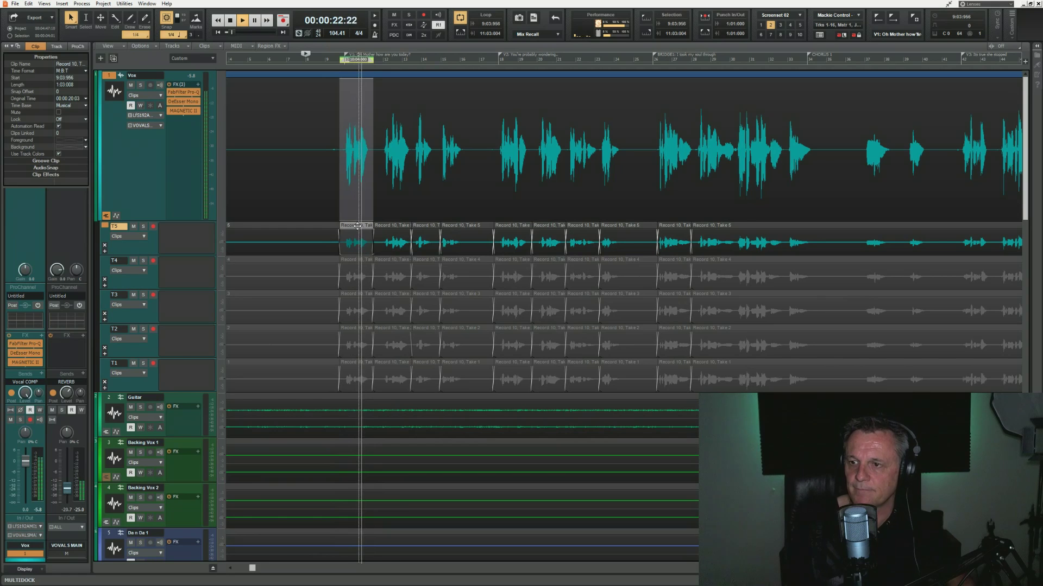
pyautogui.press('space')
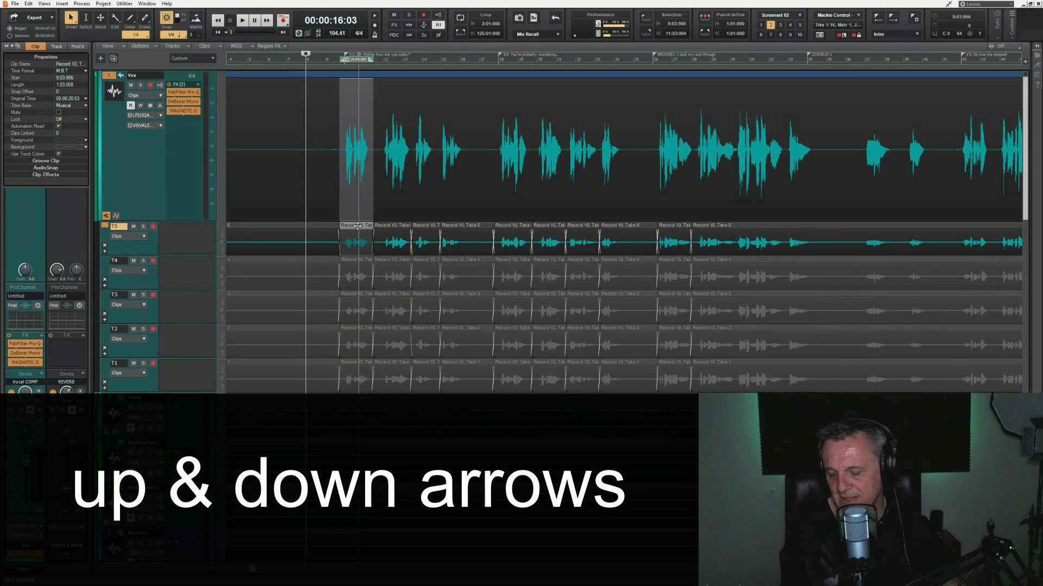
pyautogui.hotkey('ctrl', 'shift', 'l')
pyautogui.press('space')
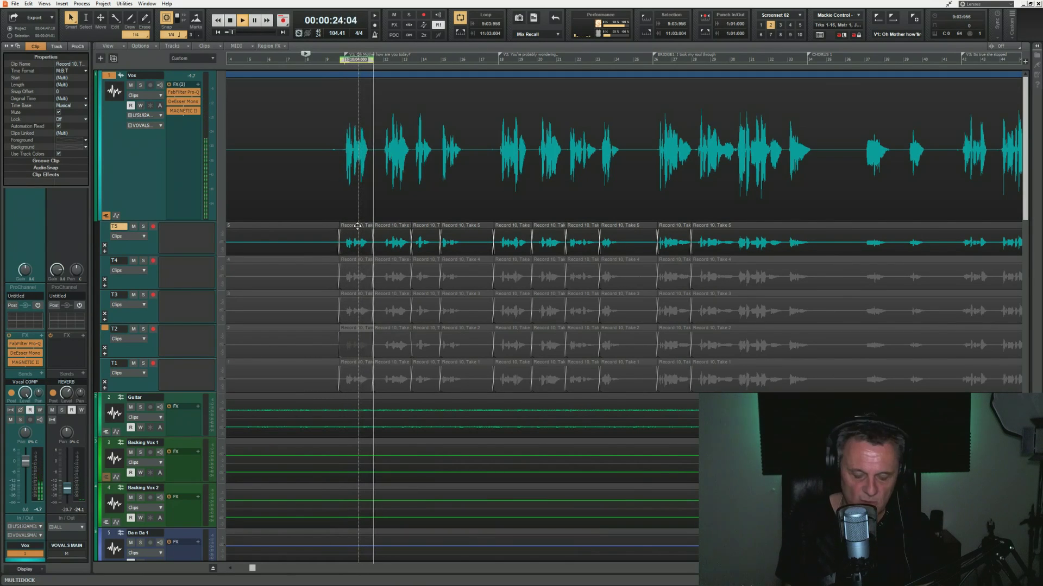
# Promote the take T2 phrase to the first comp section, then loop it soloed to check it.
pyautogui.press('Return')
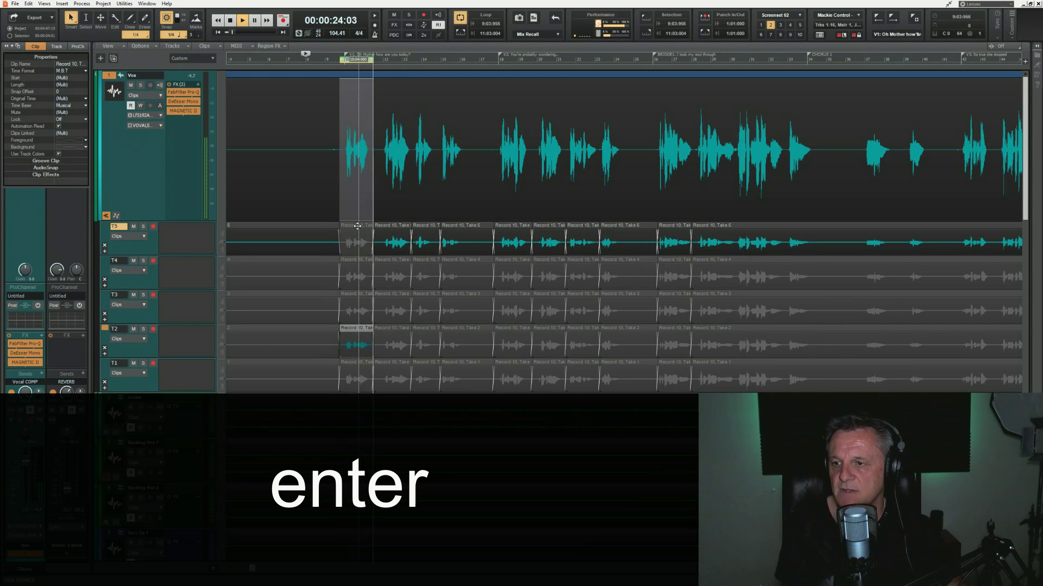
pyautogui.press('space')
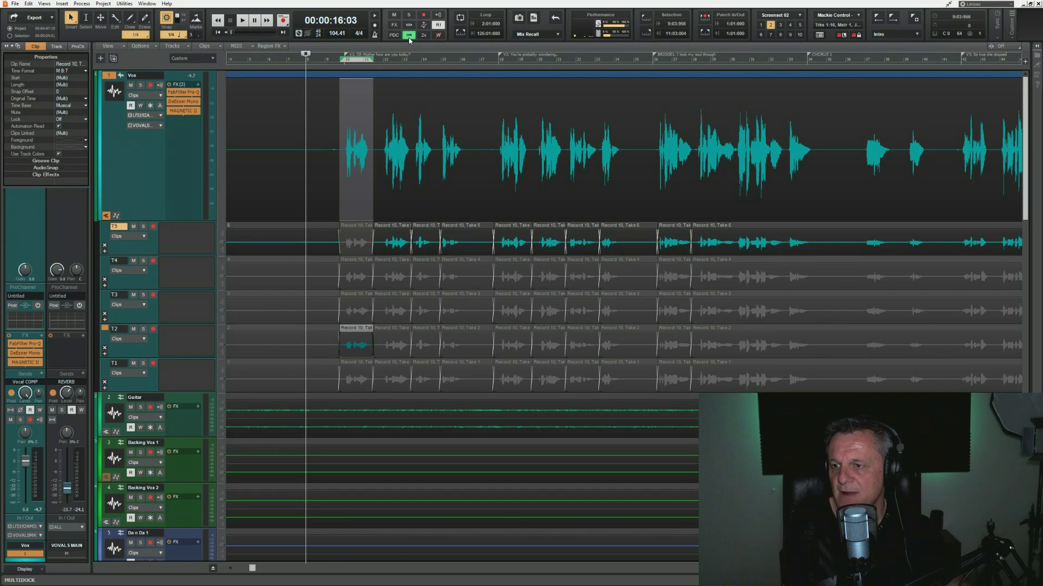
pyautogui.hotkey('ctrl', 'shift', 'l')
pyautogui.press('space')
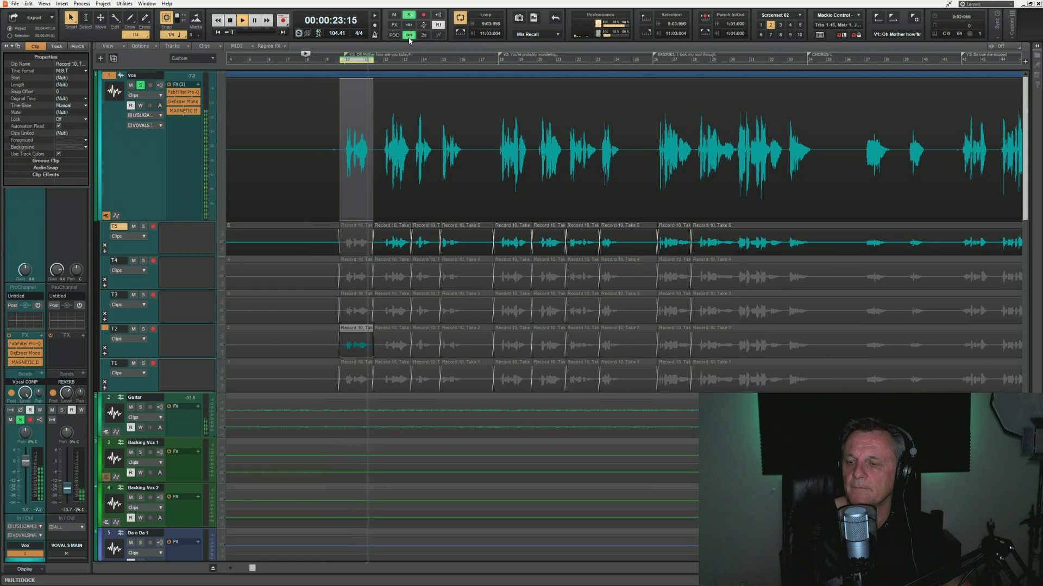
pyautogui.press('space')
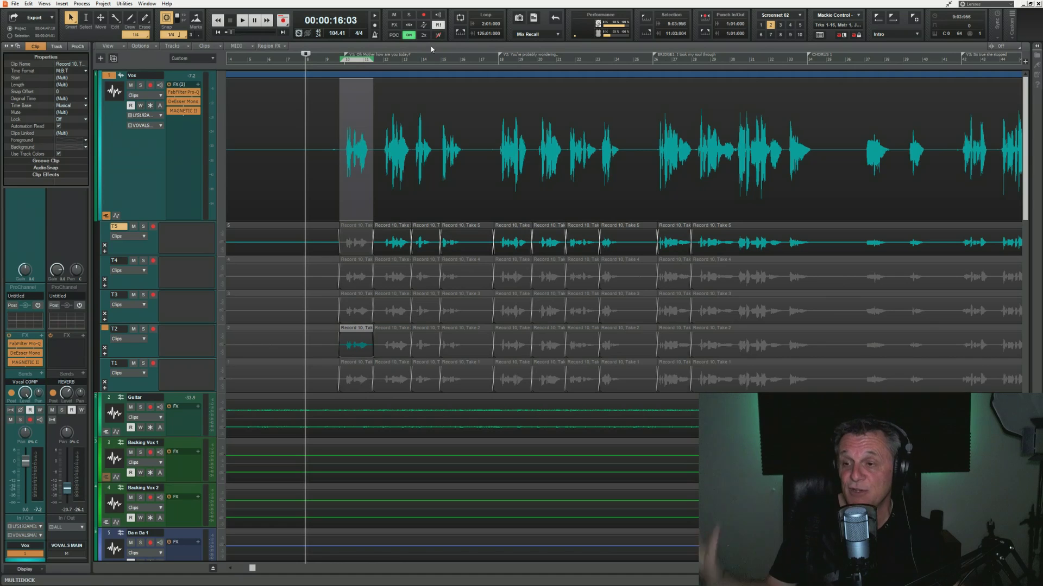
pyautogui.click(27, 4)
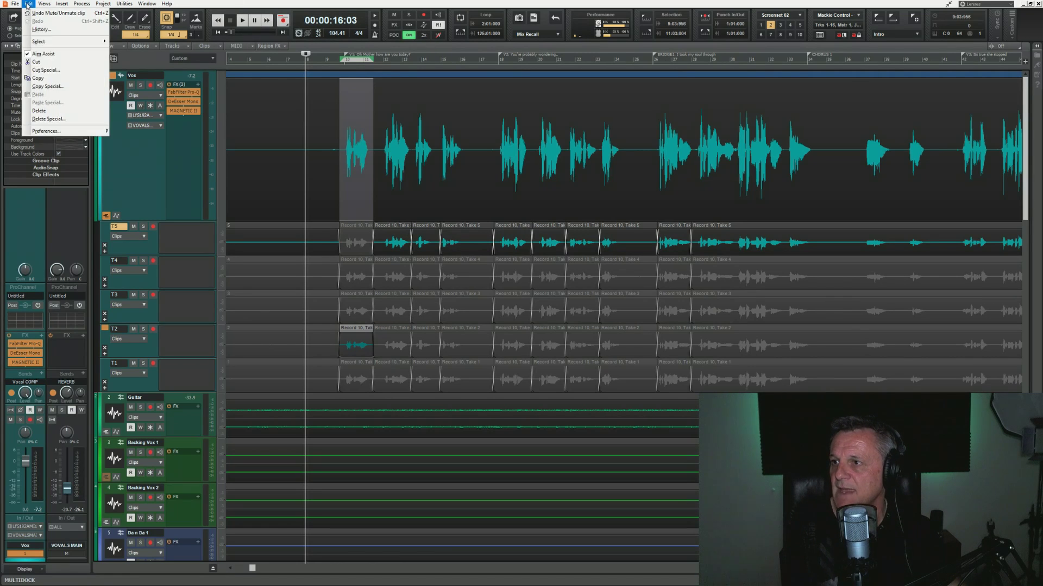
pyautogui.click(47, 131)
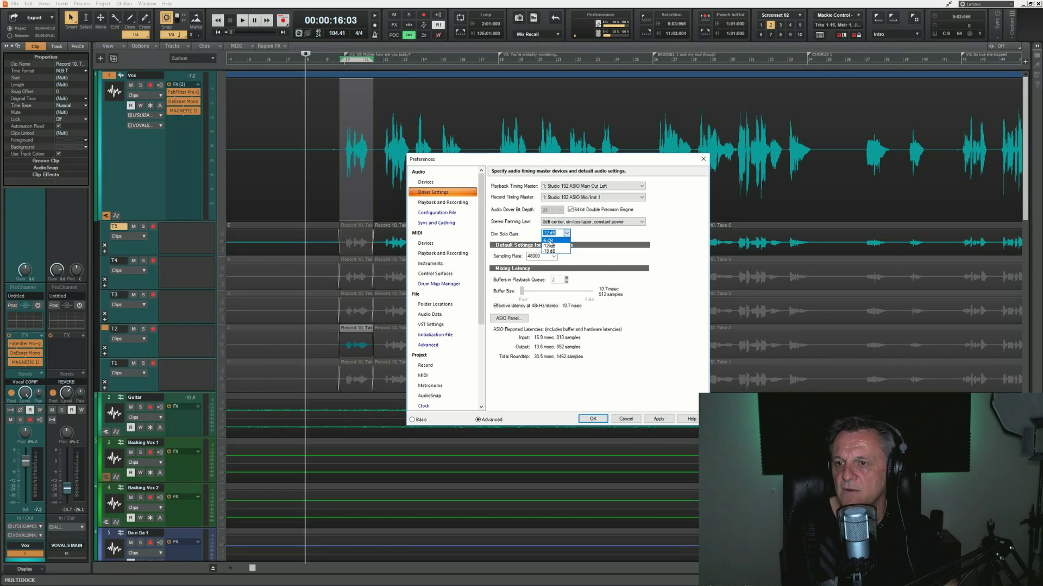
pyautogui.click(622, 422)
pyautogui.press('p')
pyautogui.click(593, 418)
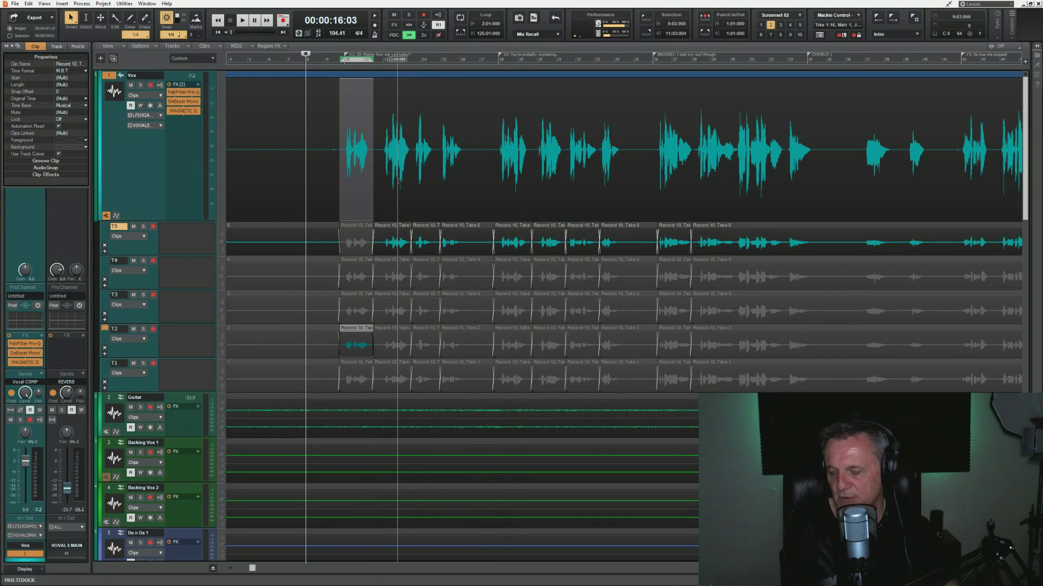
# Loop-play the comp, step to the next section and make take T3 active there.
pyautogui.press('space')
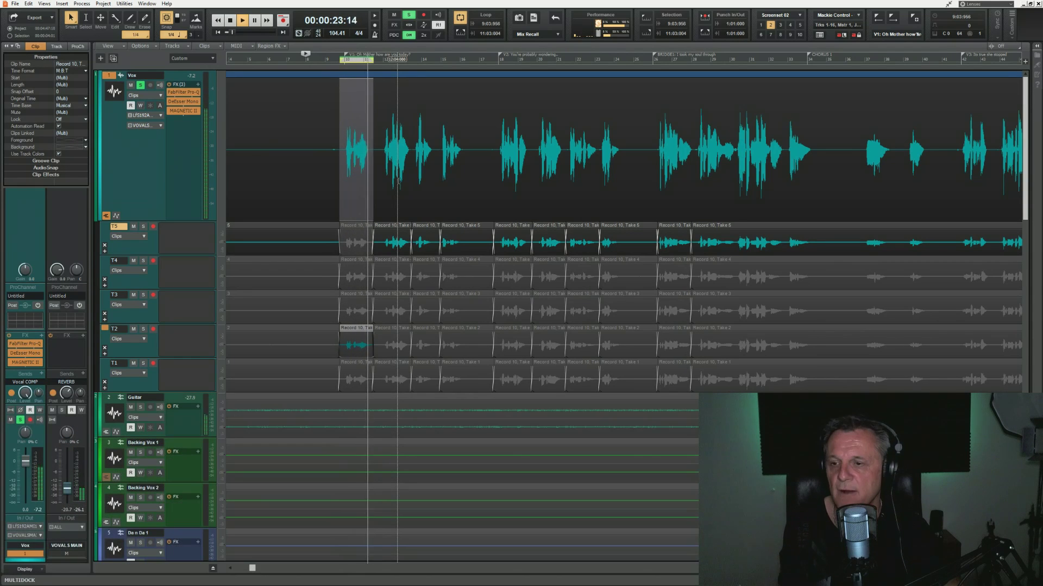
pyautogui.press('Right')
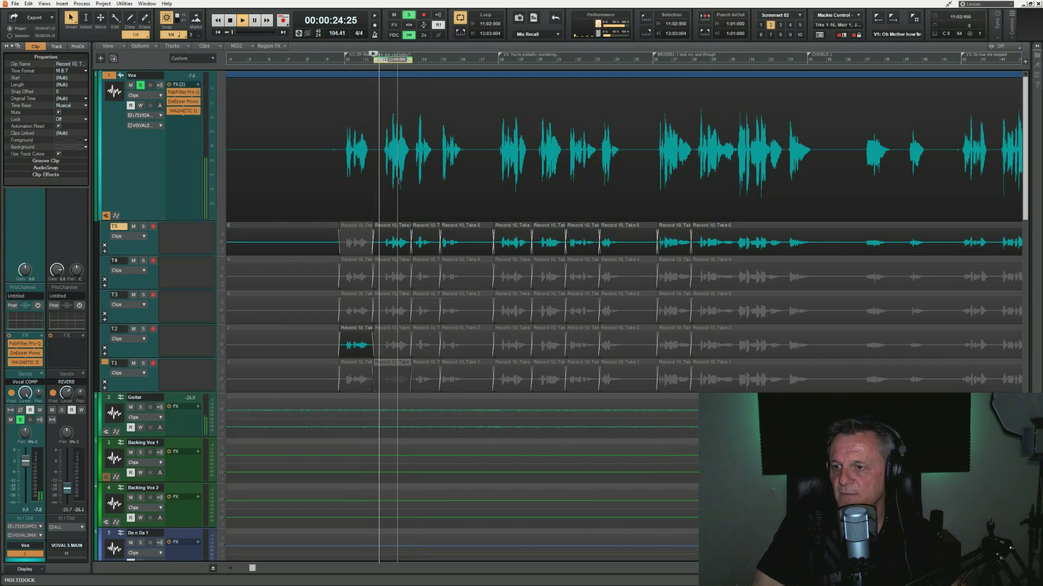
pyautogui.press('Up')
pyautogui.press('Down')
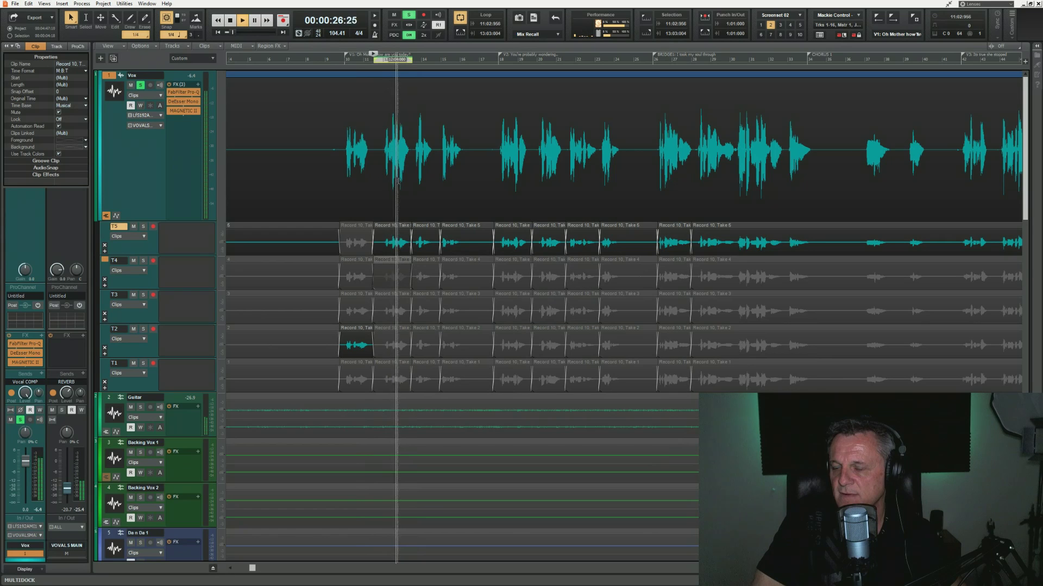
pyautogui.press('Down')
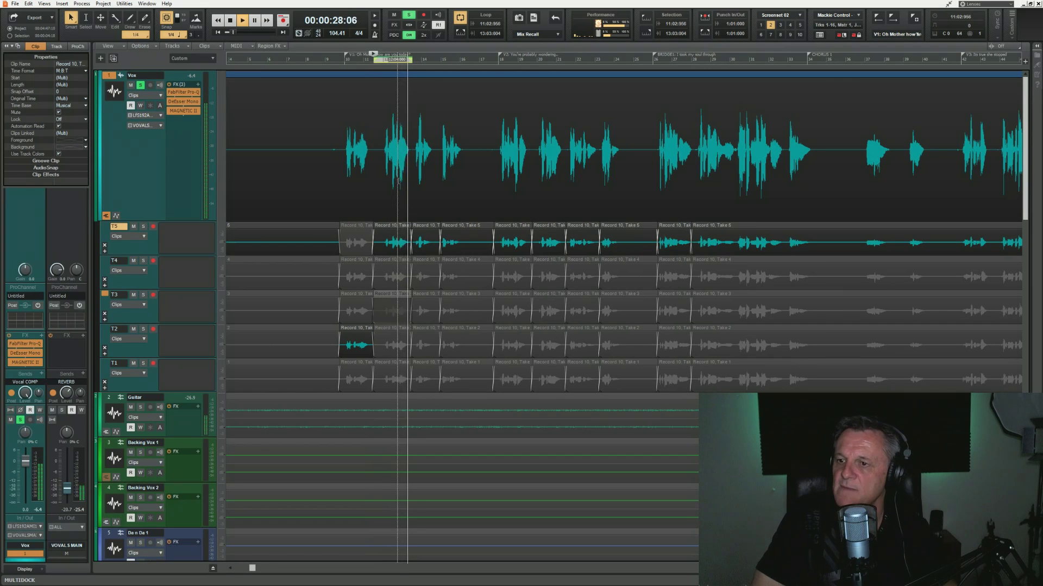
pyautogui.press('Return')
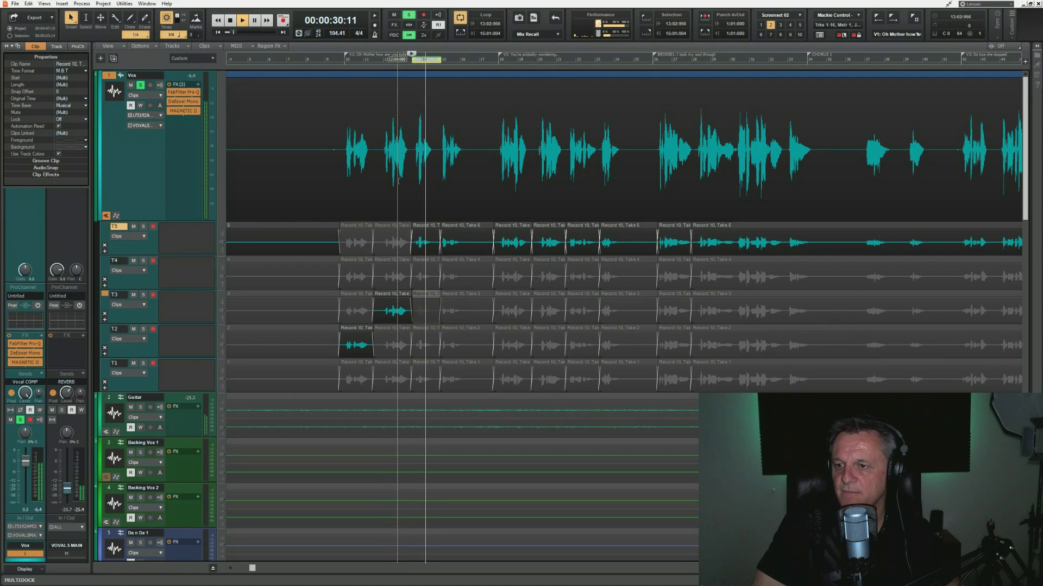
# Make the T2 take at bar 14 active and stop playback.
pyautogui.press('Down')
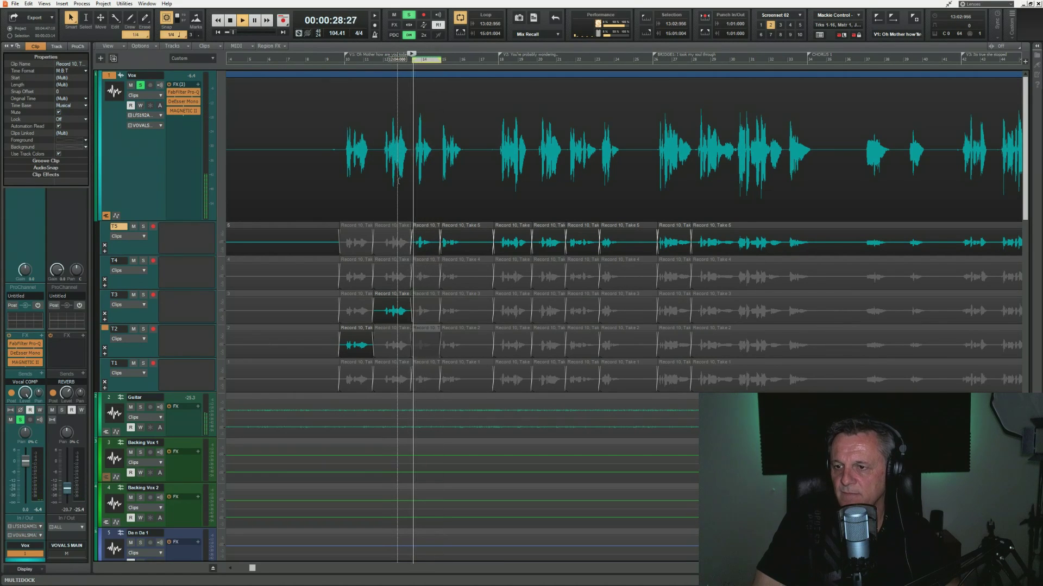
pyautogui.press('Return')
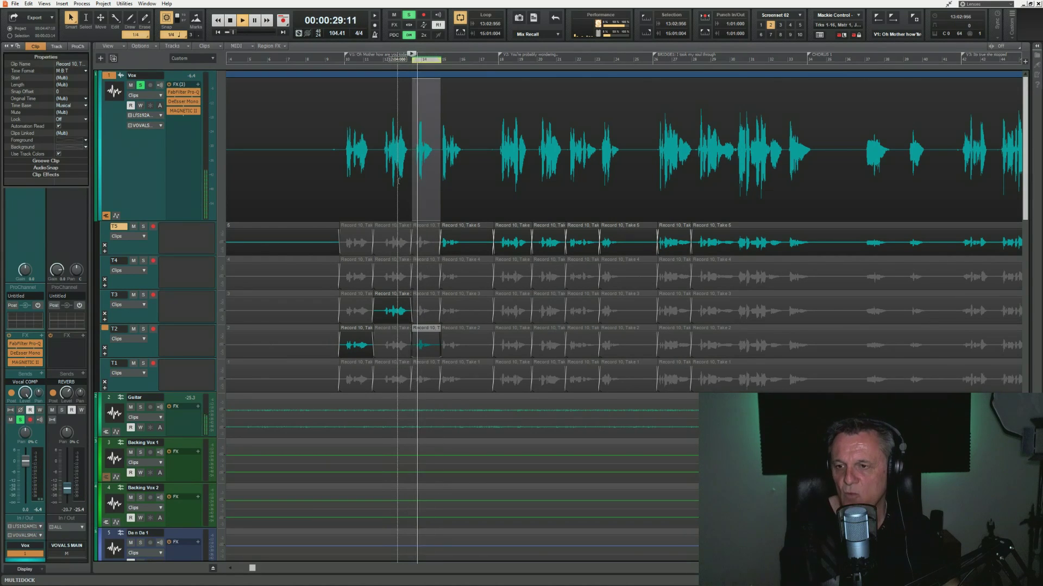
pyautogui.press('space')
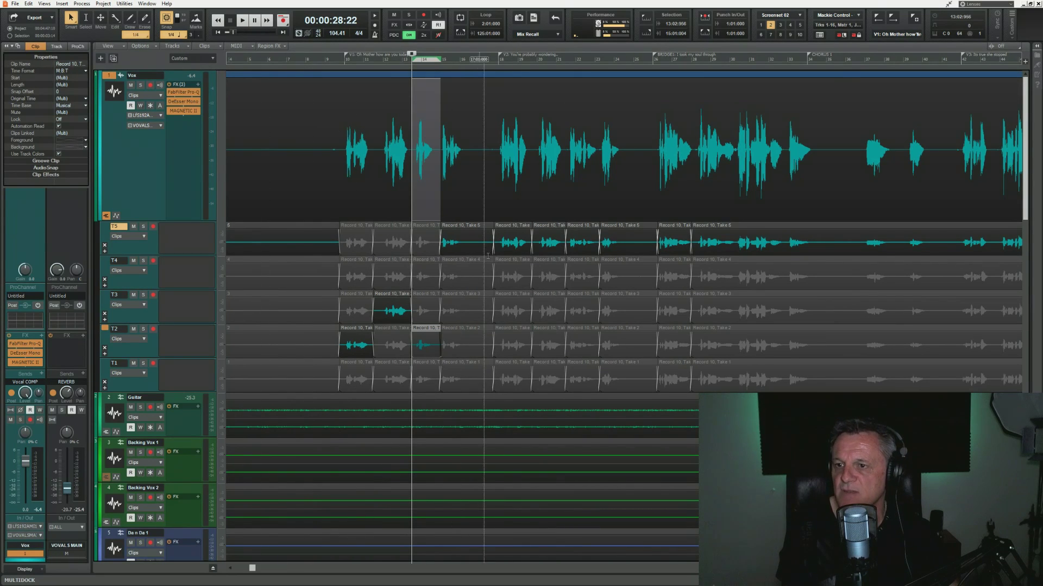
# Turn off grid snapping and drag the comp take boundary later to about 19:01.
pyautogui.click(166, 18)
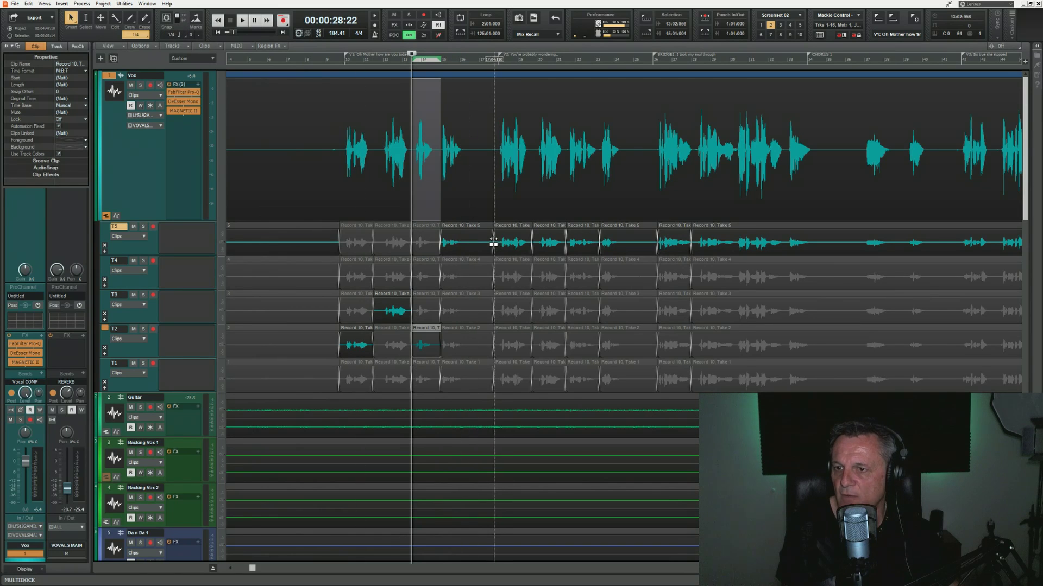
pyautogui.moveTo(494, 240)
pyautogui.mouseDown()
pyautogui.moveTo(478, 242)
pyautogui.moveTo(497, 250)
pyautogui.moveTo(498, 236)
pyautogui.moveTo(528, 234)
pyautogui.moveTo(499, 230)
pyautogui.mouseUp()
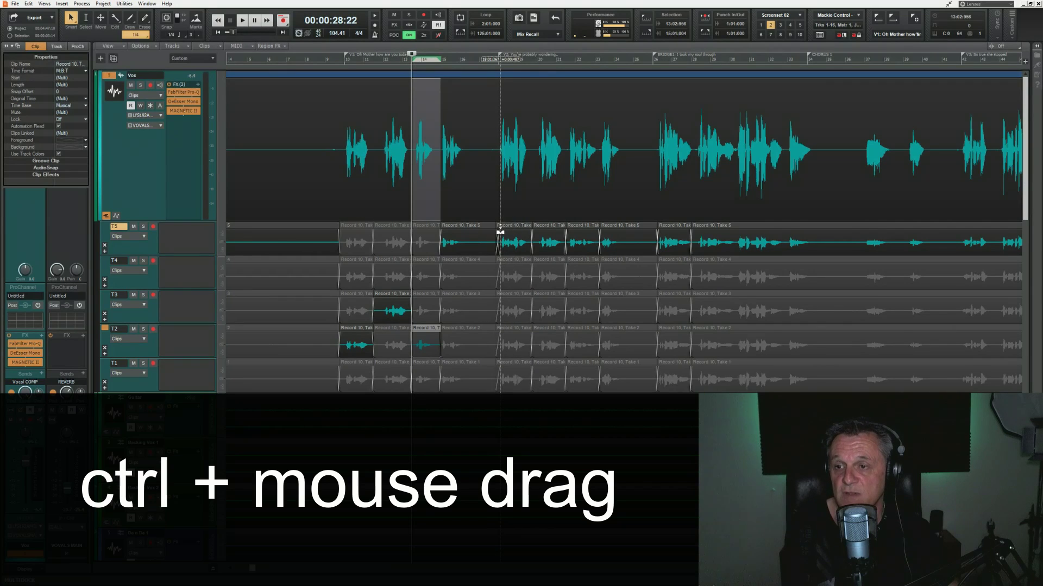
pyautogui.moveTo(499, 233); pyautogui.dragTo(521, 239)
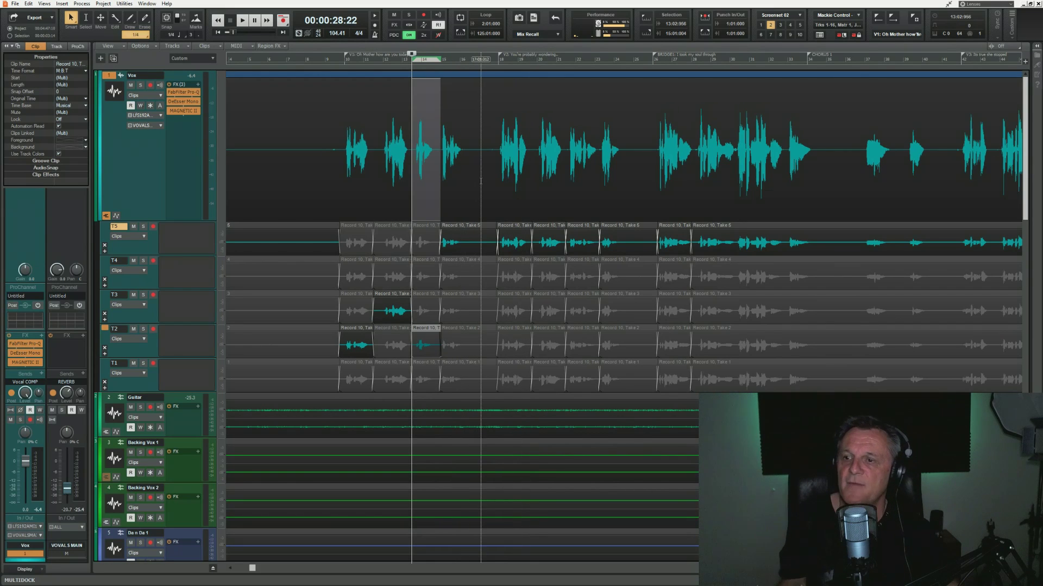
pyautogui.click(106, 216)
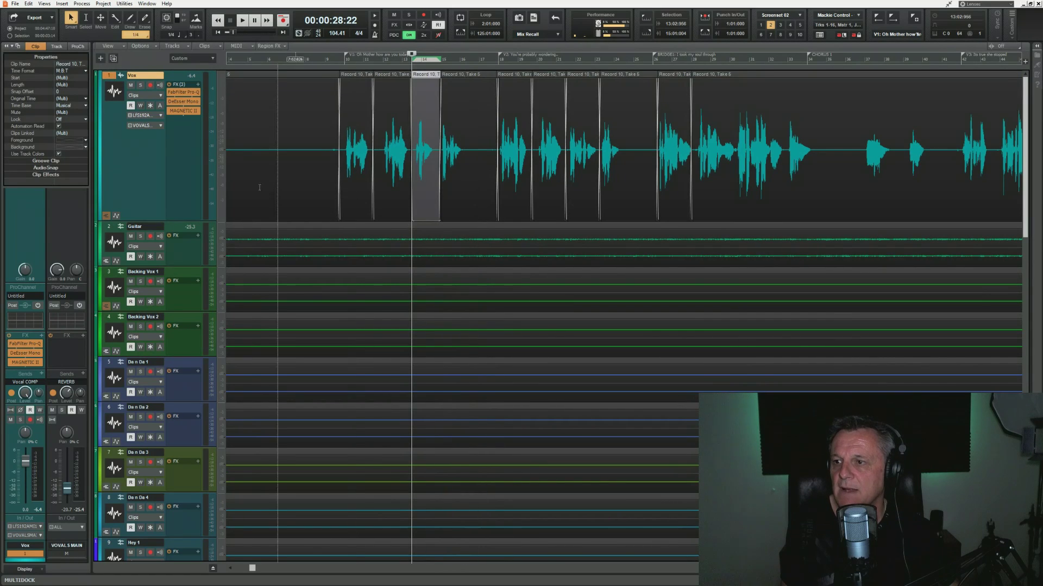
# Run Delete Muted Clips on the Vox track, leaving lanes T4 and T1 empty.
pyautogui.rightClick(478, 142)
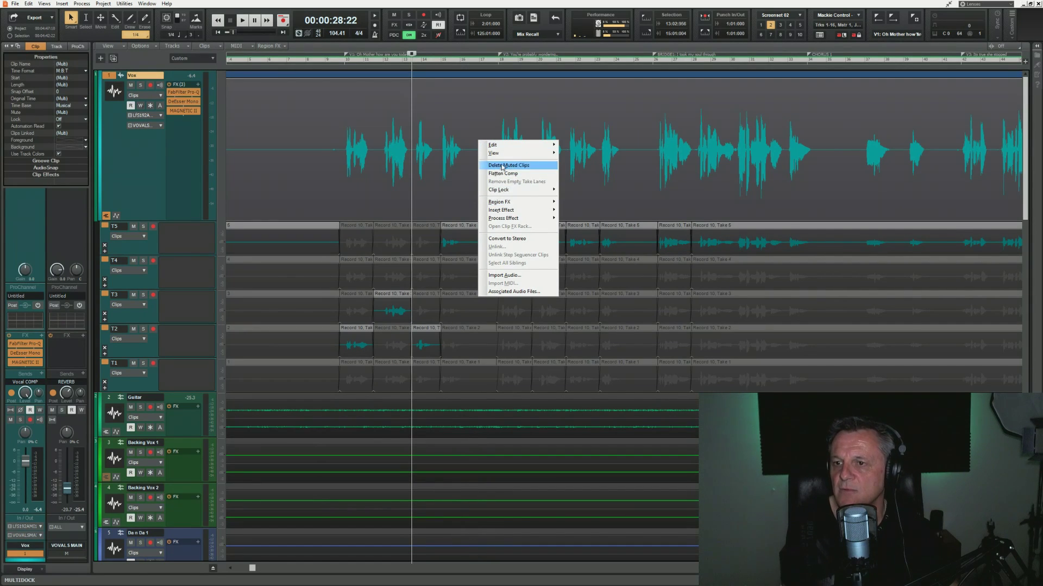
pyautogui.click(505, 166)
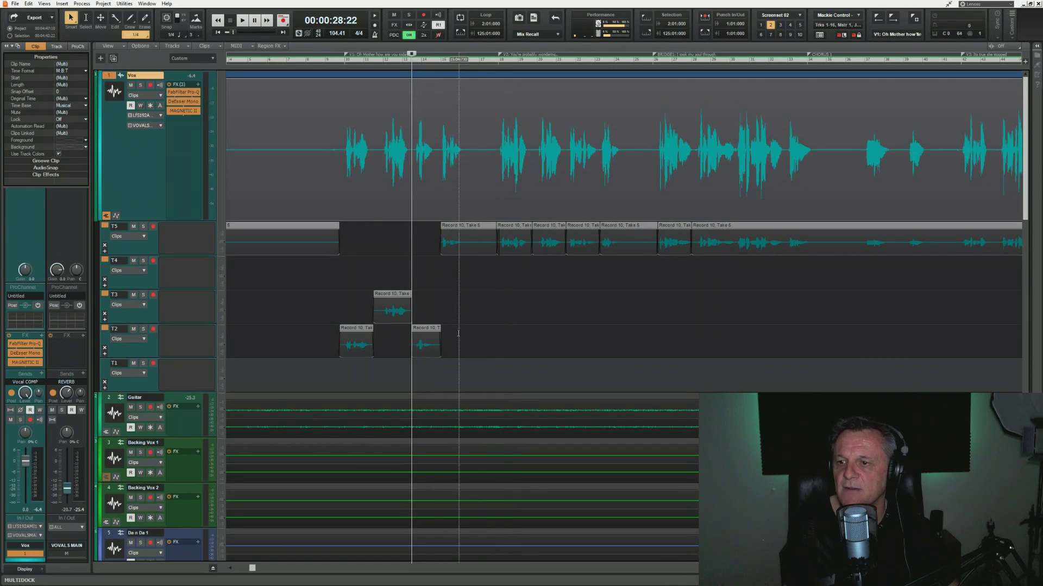
# Run Flatten Comp on the Vox track to create a Comp lane above lanes T5–T1.
pyautogui.rightClick(490, 161)
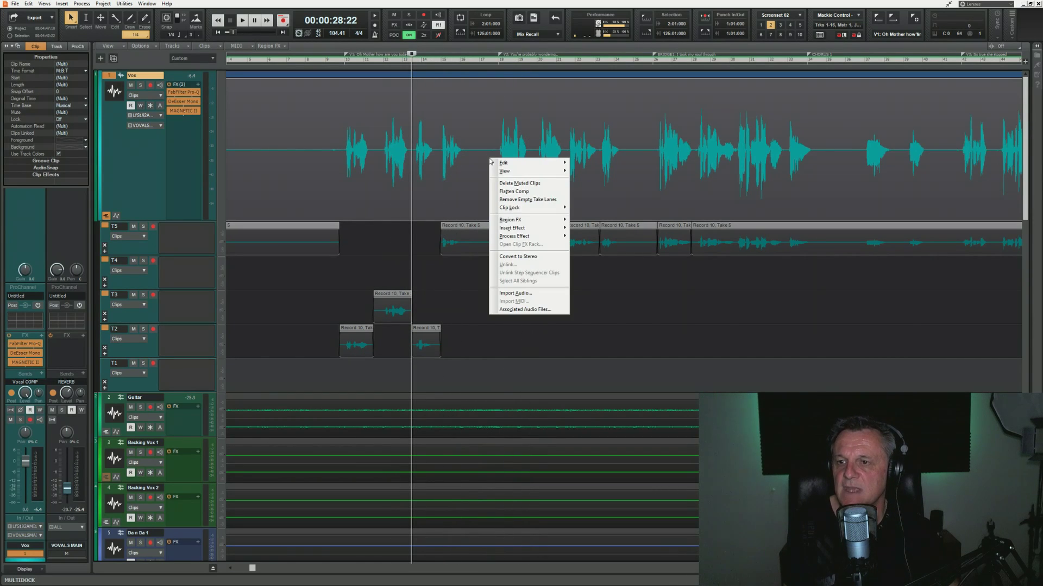
pyautogui.click(523, 192)
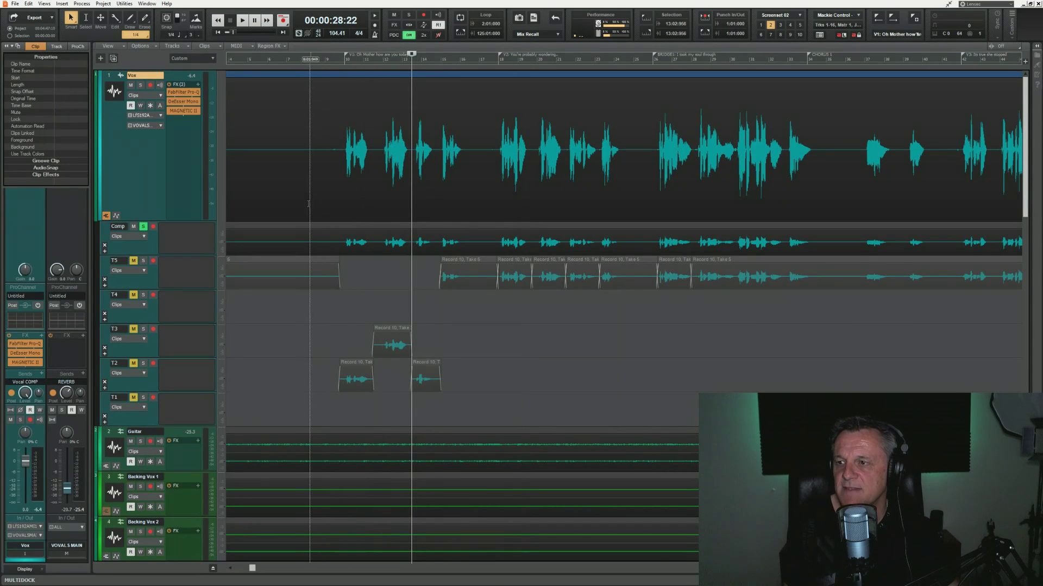